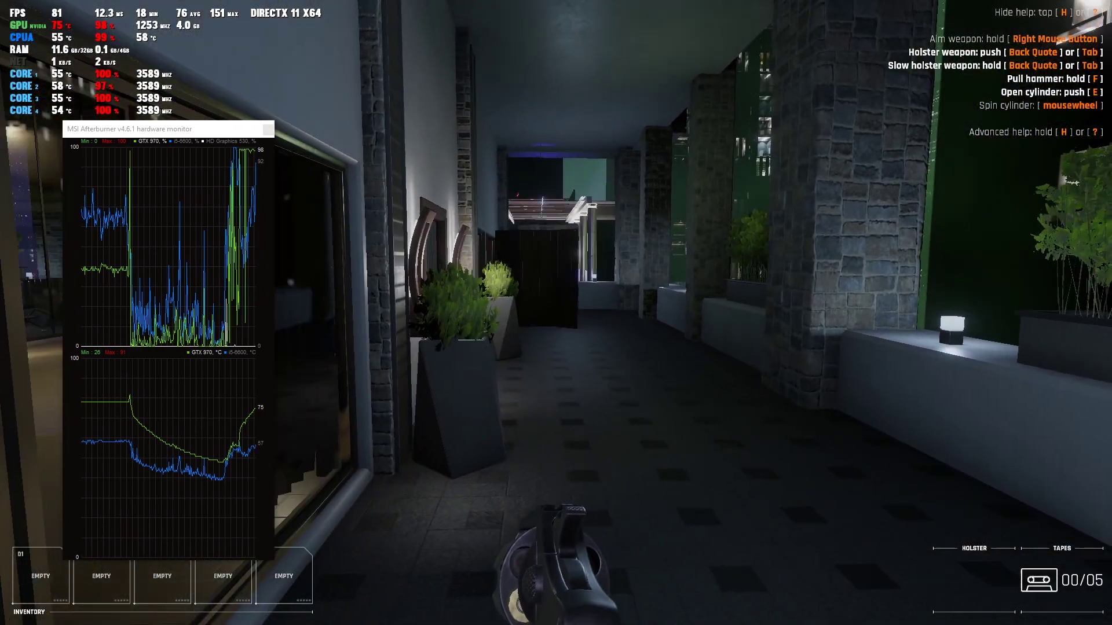
# - Walk through corridors, red rooms and the waiting room to the 6th floor lobby at ~80–100 FPS
pyautogui.press('w')
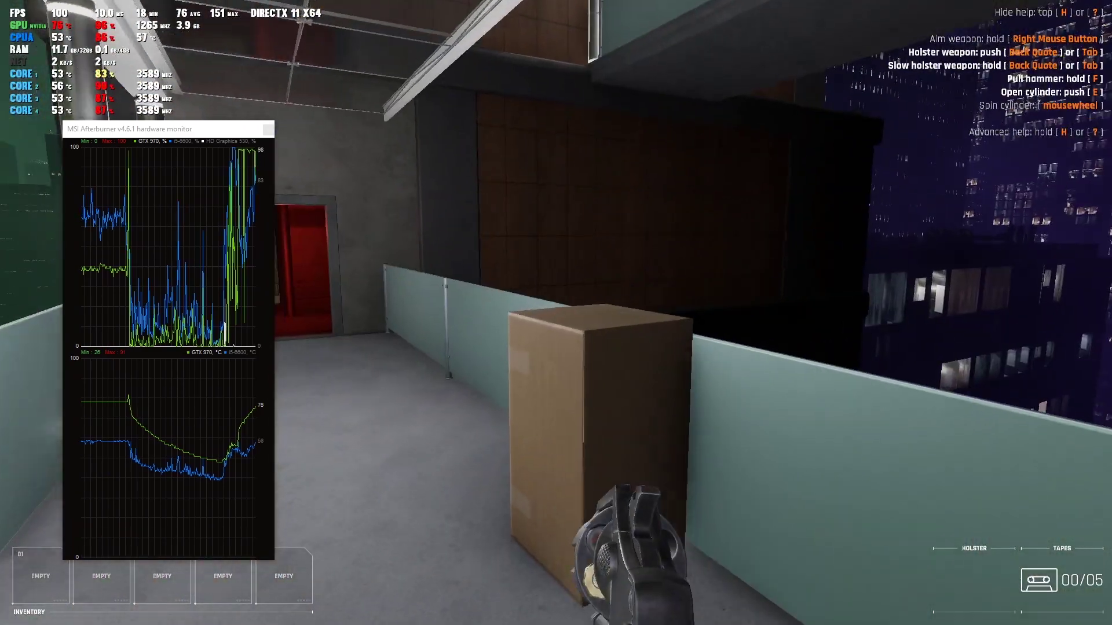
pyautogui.press('w')
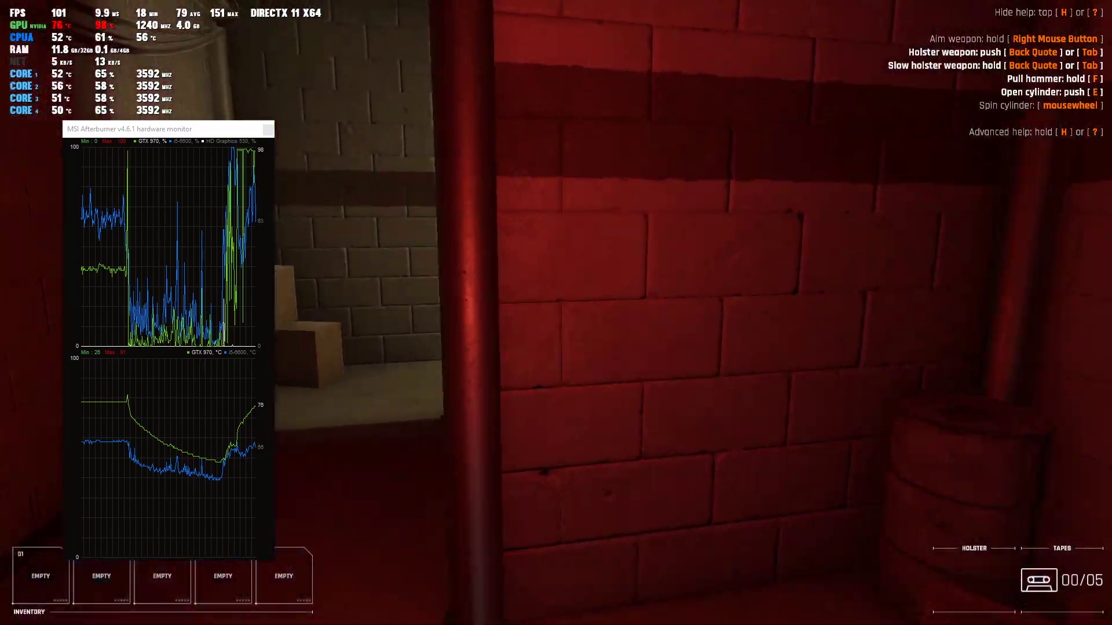
pyautogui.press('w')
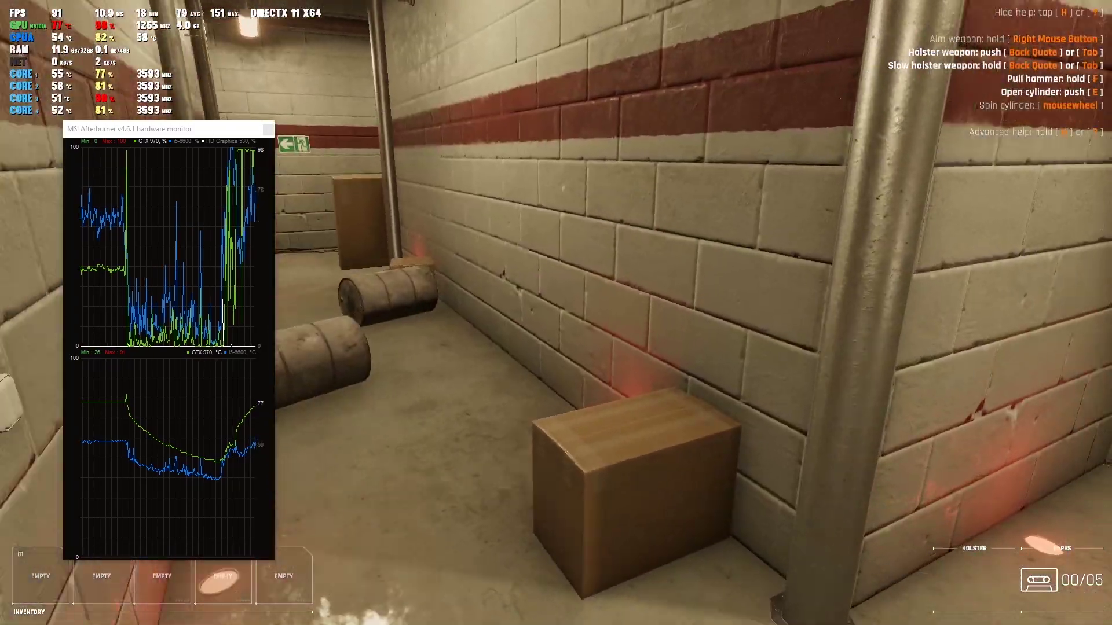
pyautogui.press('w')
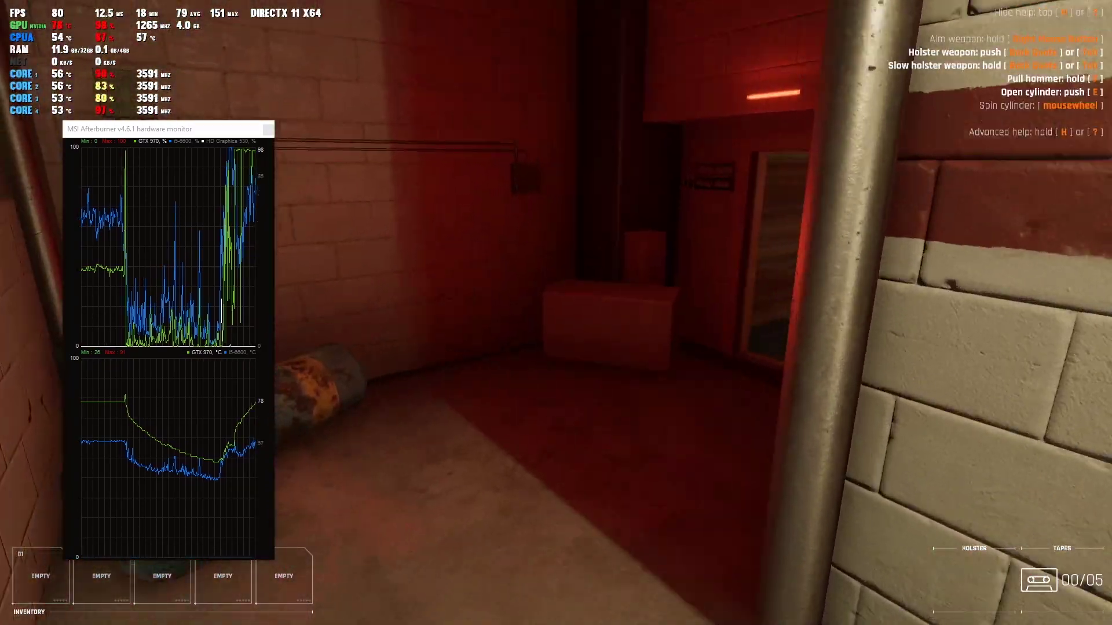
pyautogui.press('w')
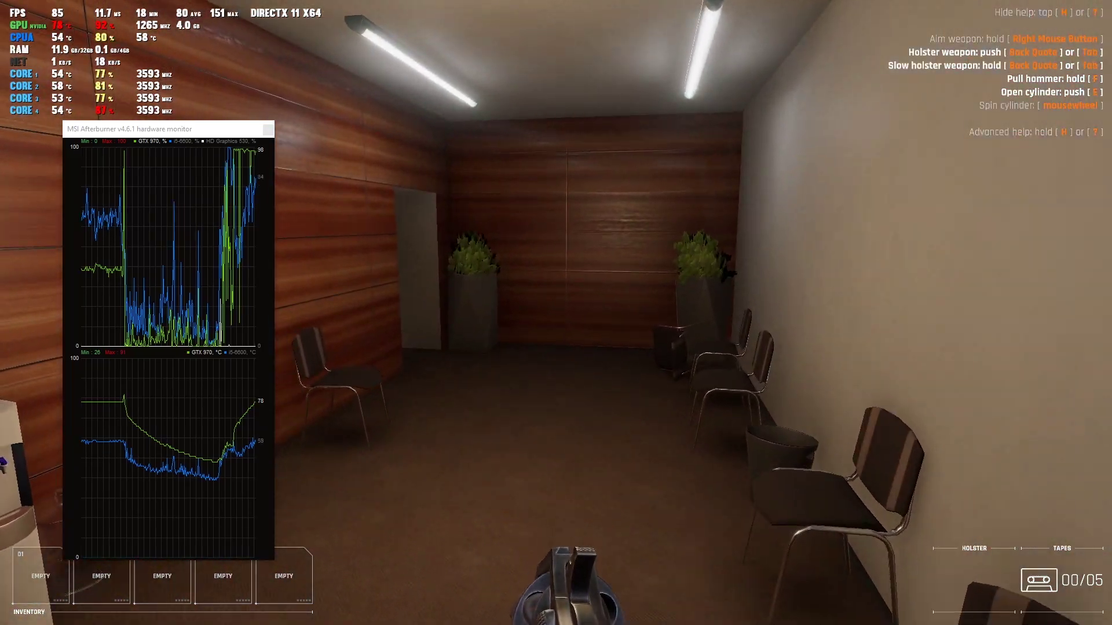
pyautogui.press('w')
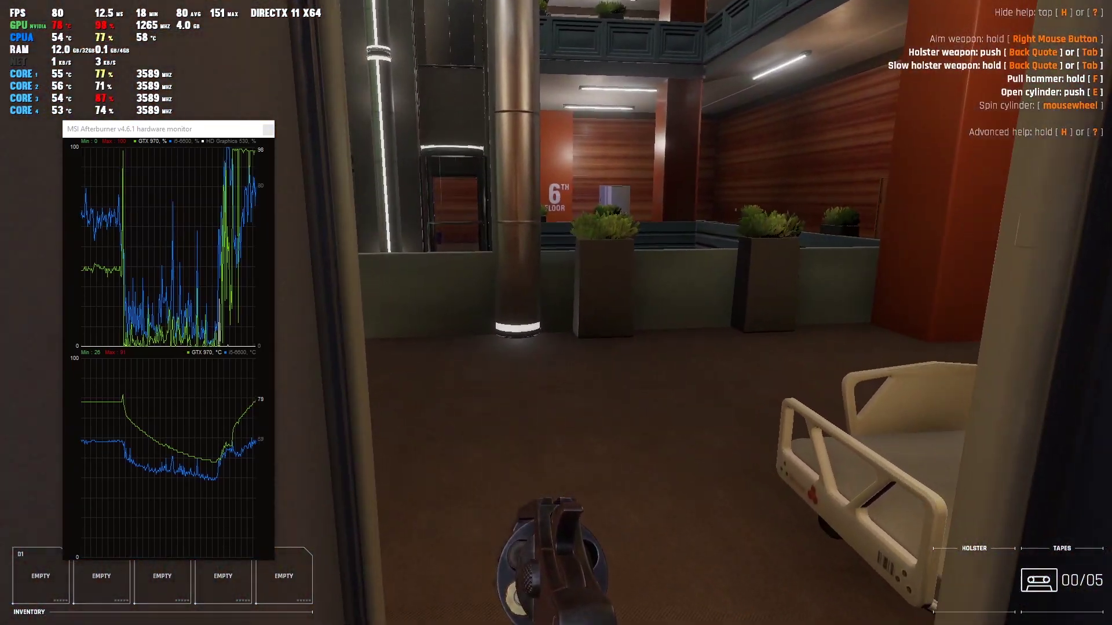
pyautogui.press('w')
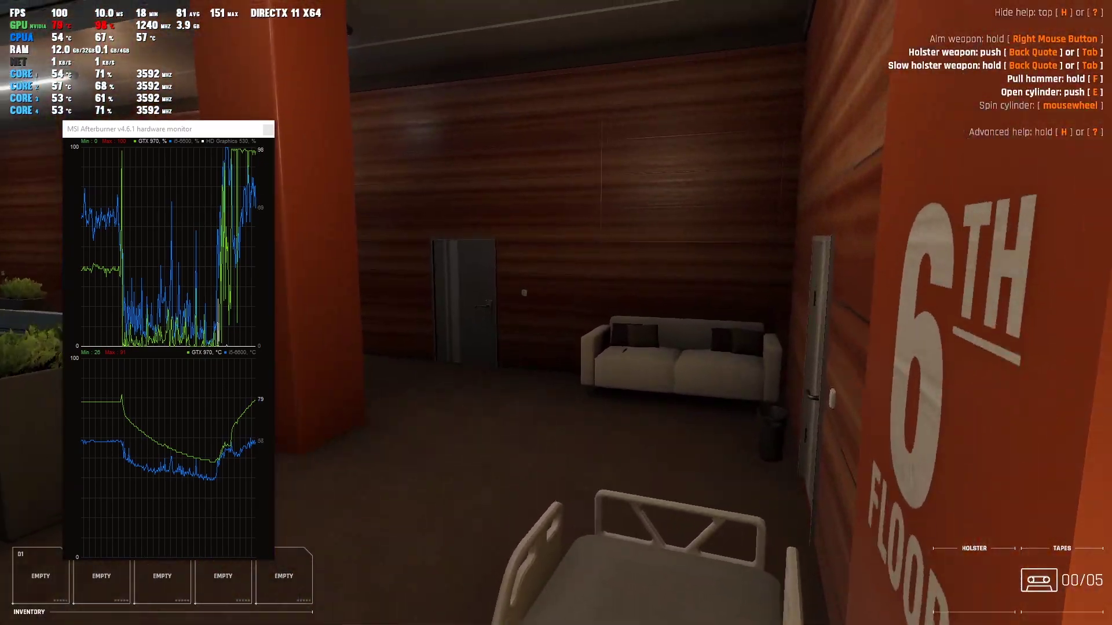
pyautogui.press('w')
# - Browse the Receiver 2 library to Receiver2.PlayerGUI and view its decompiled Awake() method
pyautogui.press('g')
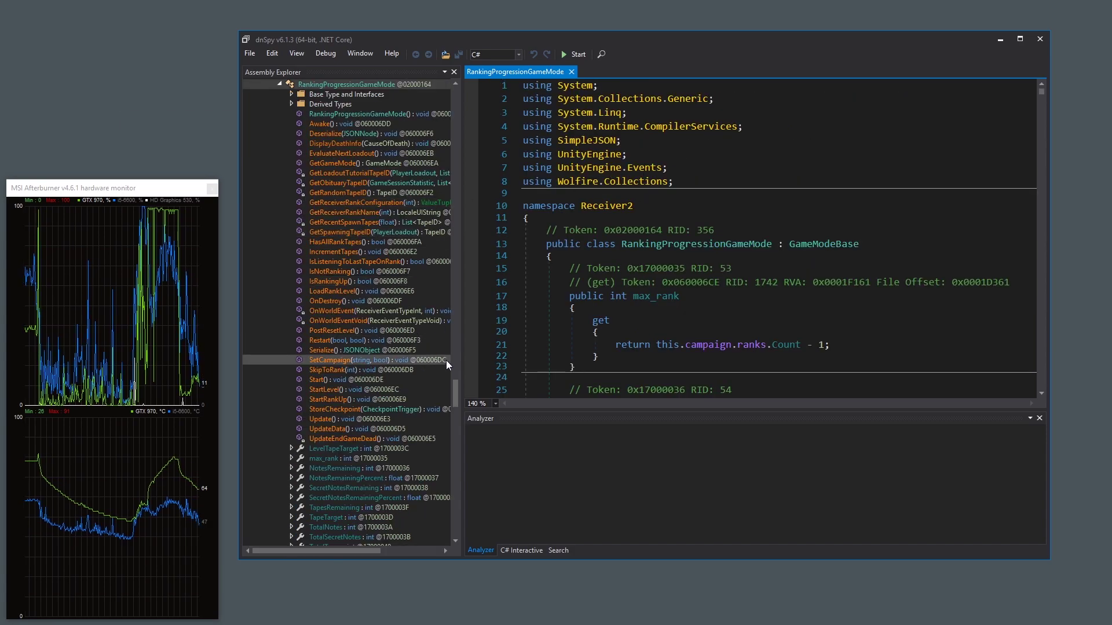
pyautogui.moveTo(454, 385); pyautogui.dragTo(455, 147)
pyautogui.click(297, 361)
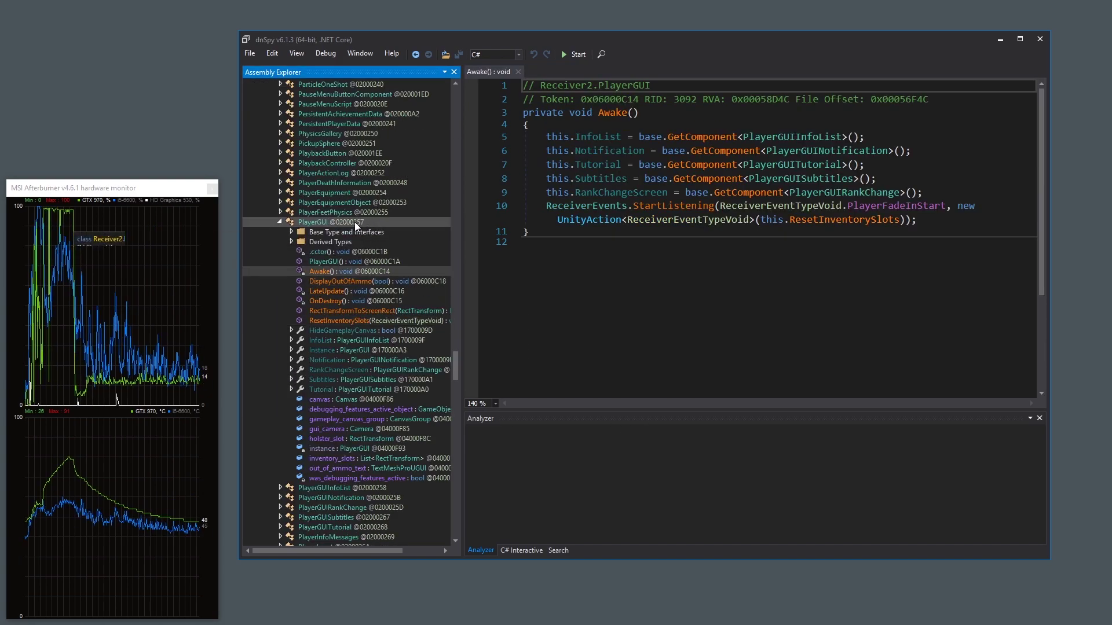
# - Add 'Application.targetFrameRate = 60;' at the top of Awake via Edit Method (C#) and compile
pyautogui.click(354, 221)
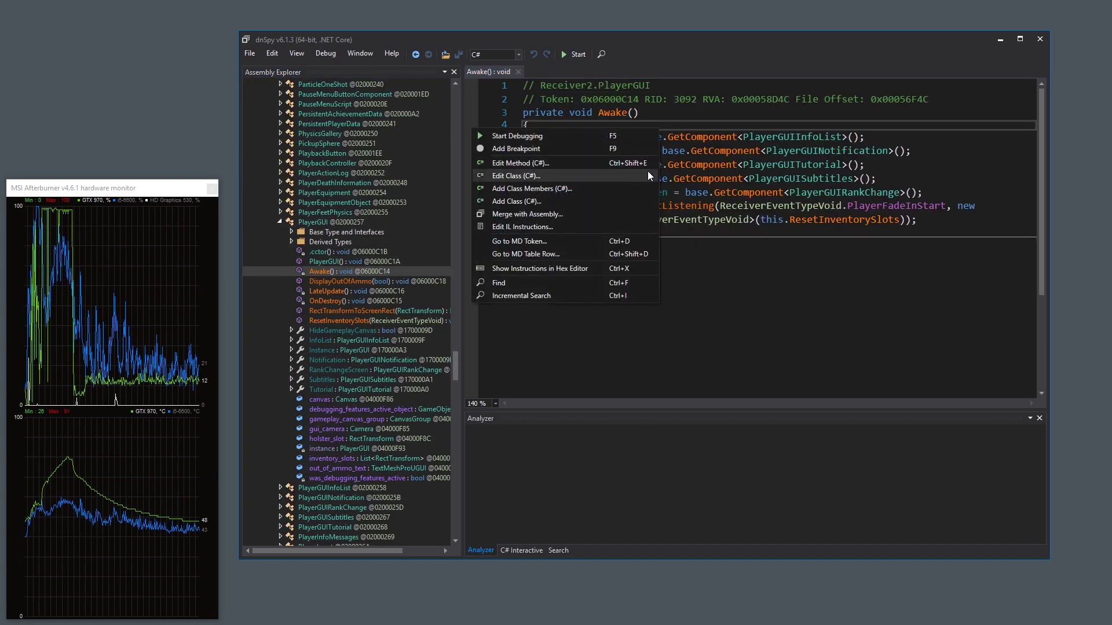
pyautogui.click(521, 162)
pyautogui.write('{Application.targetFrameRate = 60;')
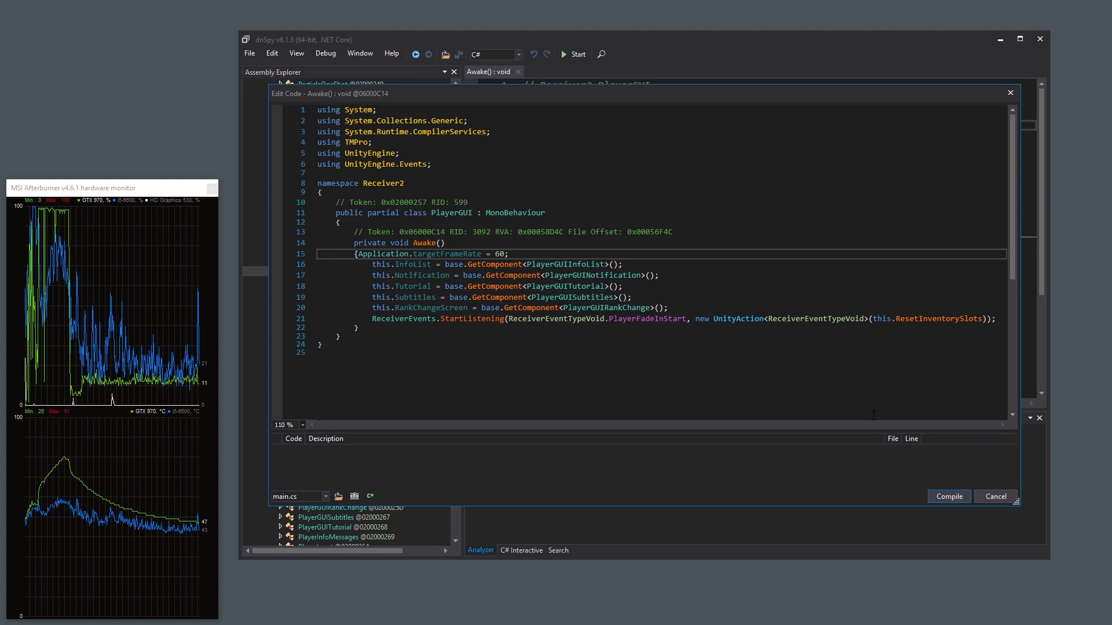
pyautogui.click(947, 496)
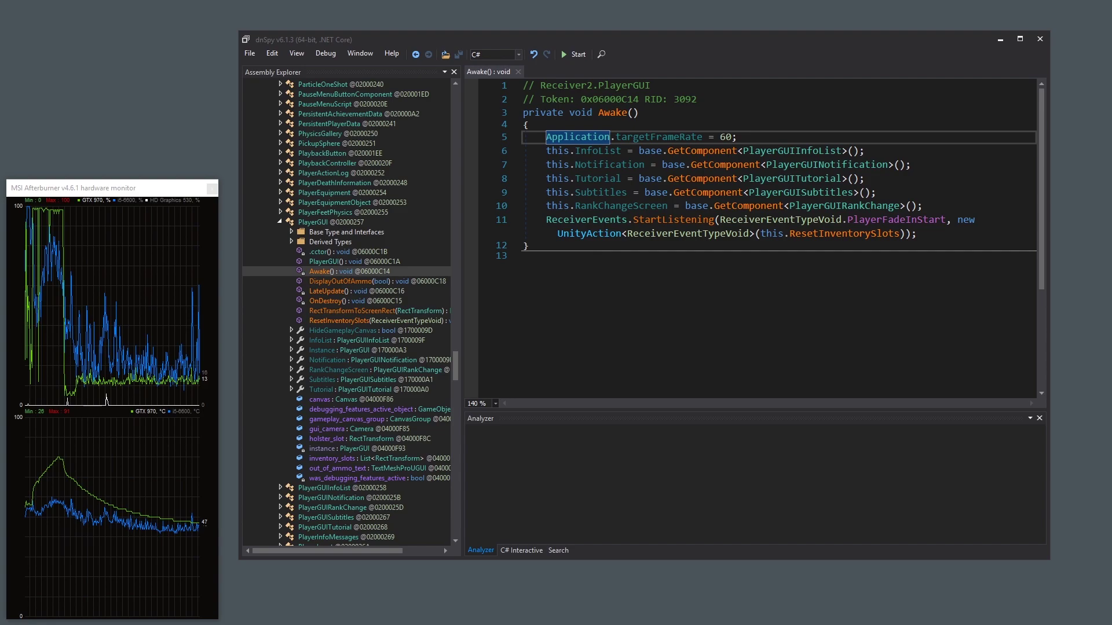
# - Switch back to the running Receiver 2 game to load a level capped at 60 FPS
pyautogui.hotkey('alt', 'Tab')
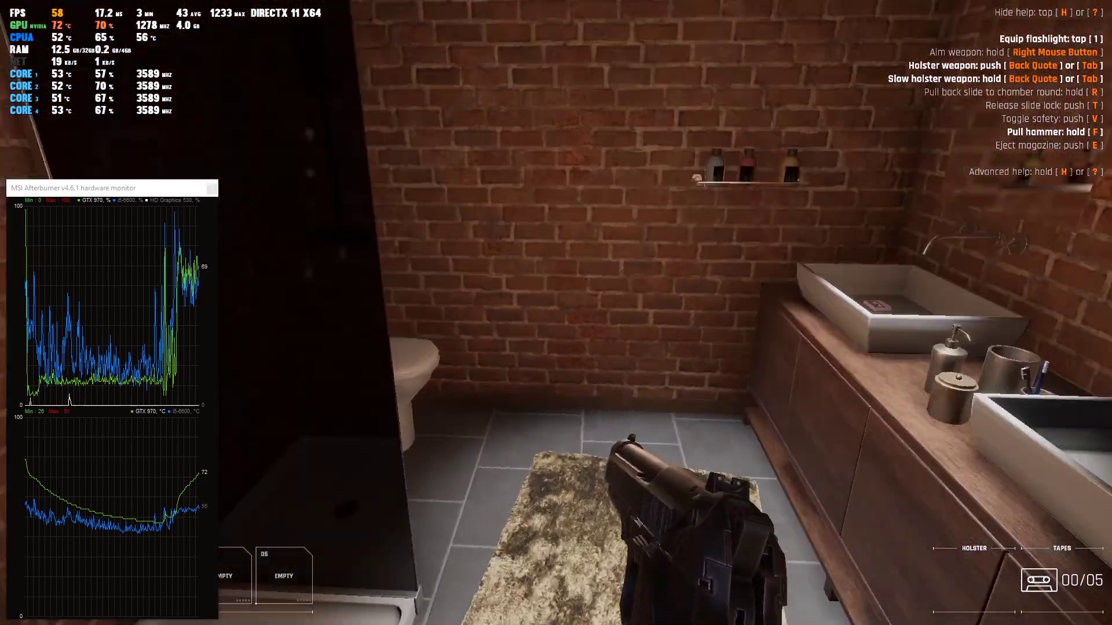
# - Pick up the first cassette tape in the apartment so it starts playing, making one of five
pyautogui.press('e')
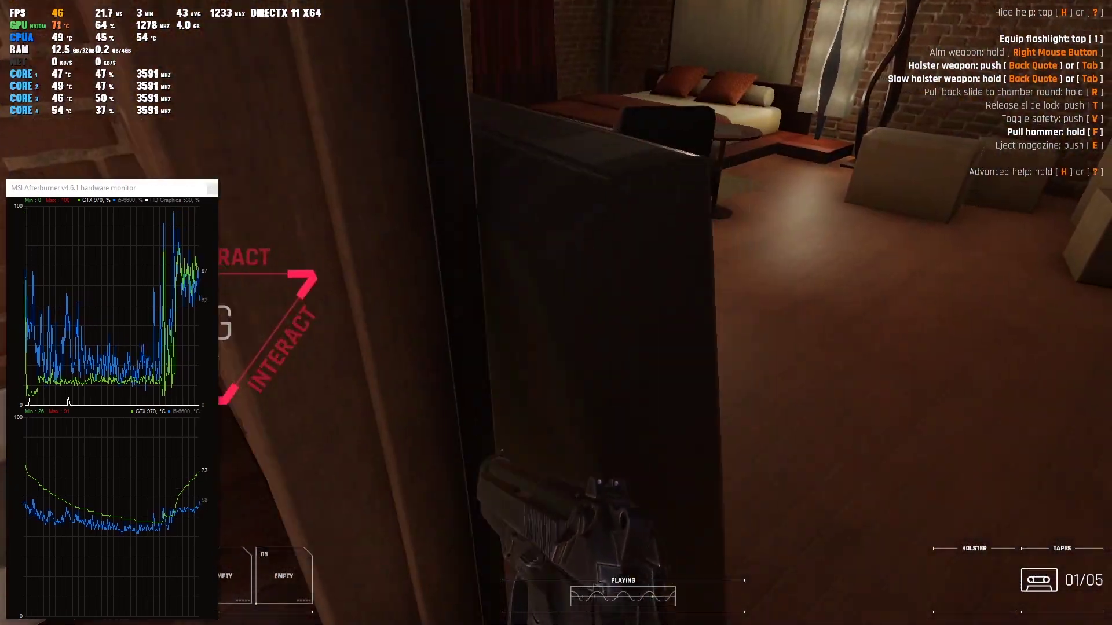